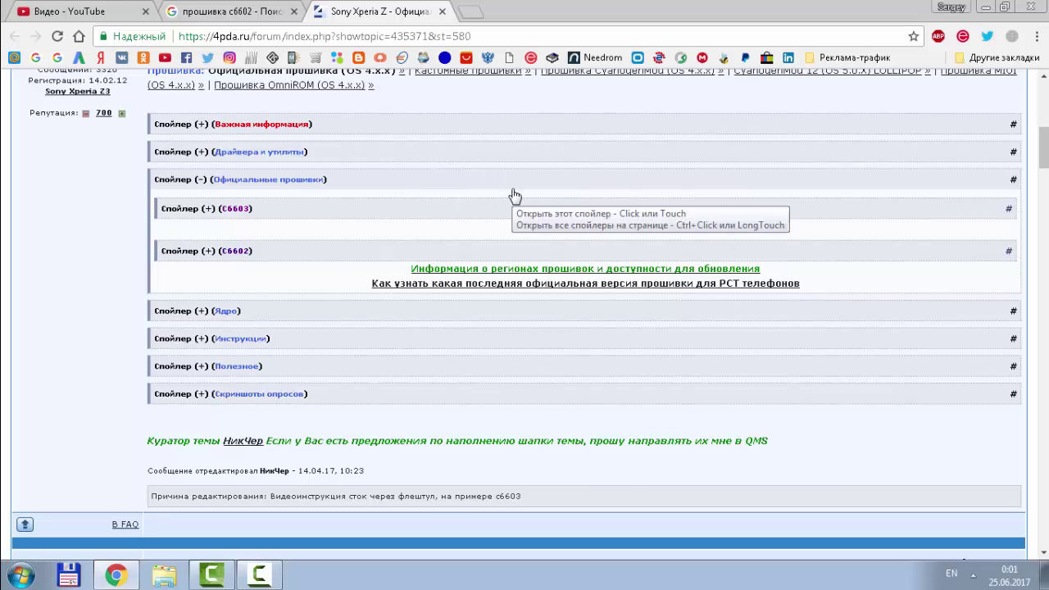
Expand the C6602 section under the official firmwares and look through its list of firmware versions
left_click(484, 250)
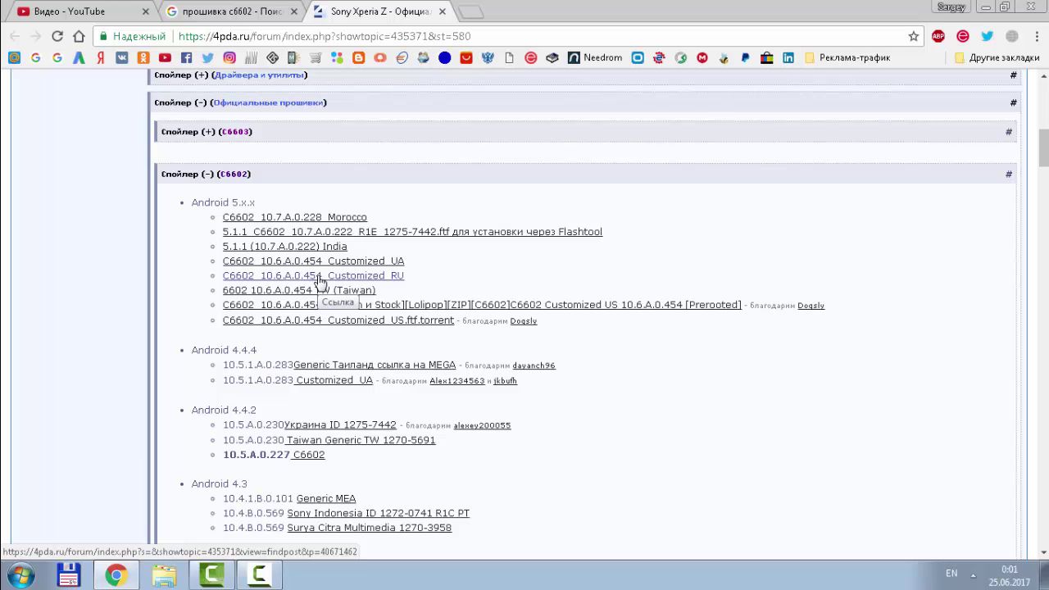
scroll(543, 356, "down", 2)
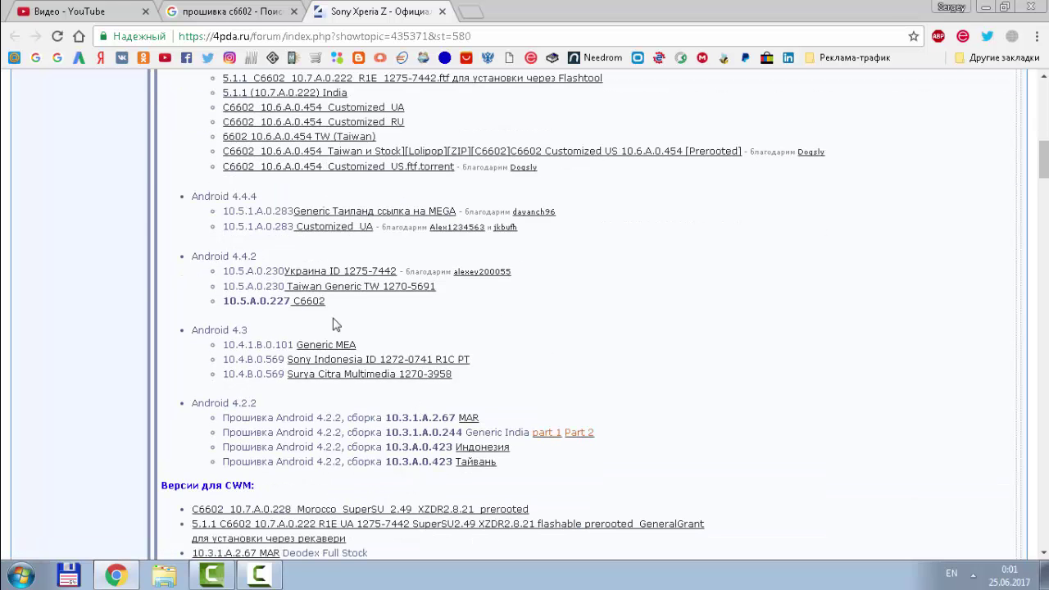
scroll(483, 273, "up", 1)
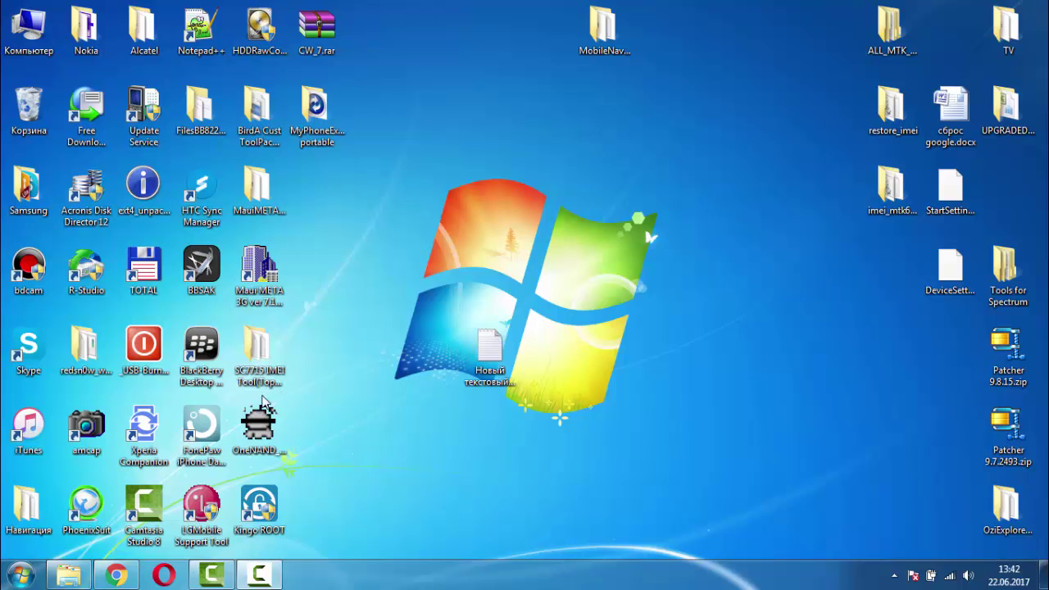
Switch to File Explorer, open the Flashtool folder on drive C and locate FlashTool.exe
left_click(86, 573)
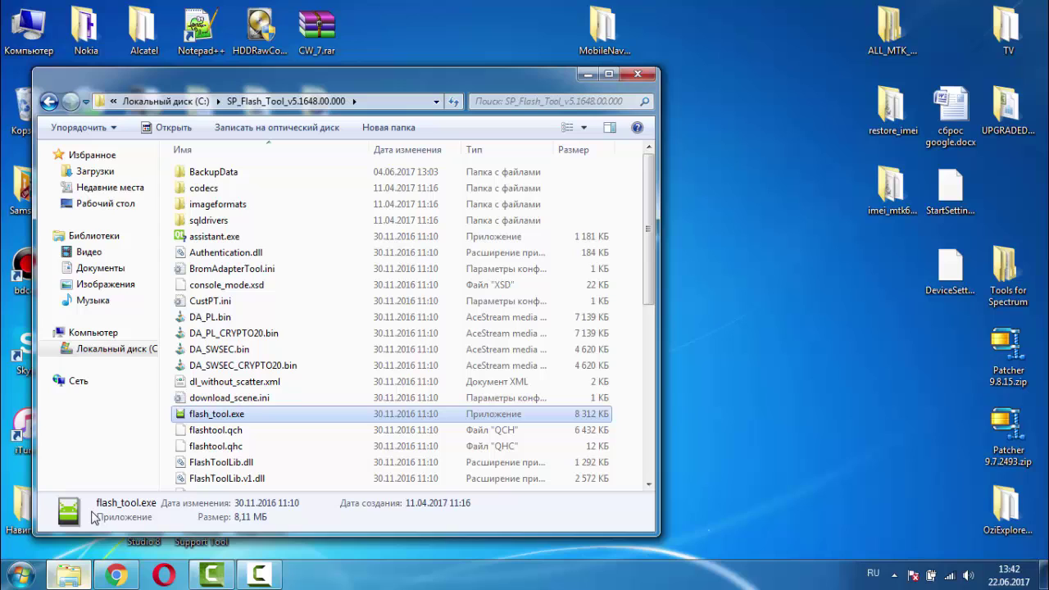
left_click(112, 349)
left_click_drag(651, 340, 664, 149)
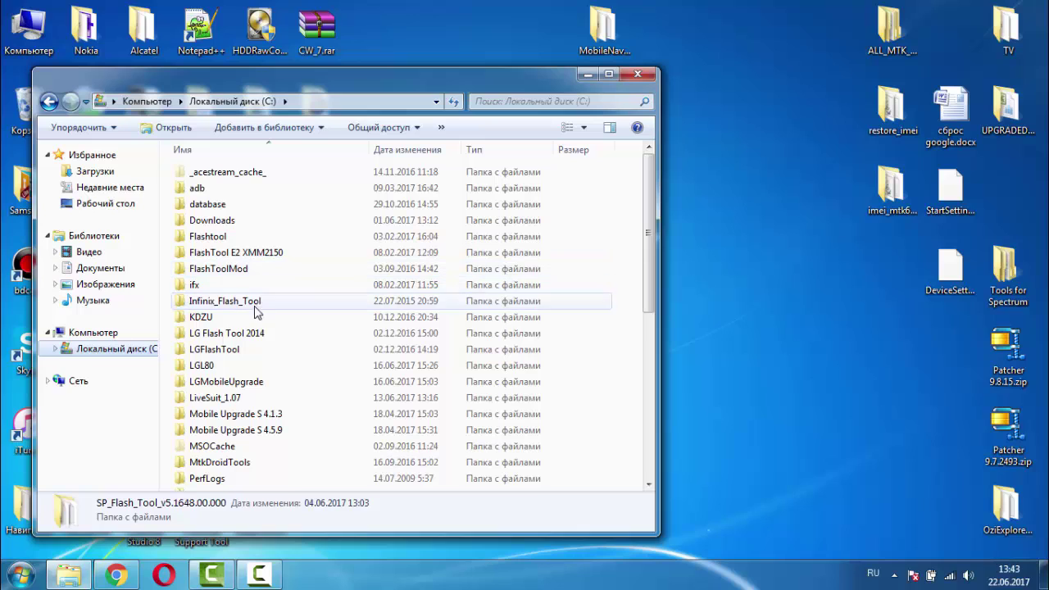
left_click(250, 237)
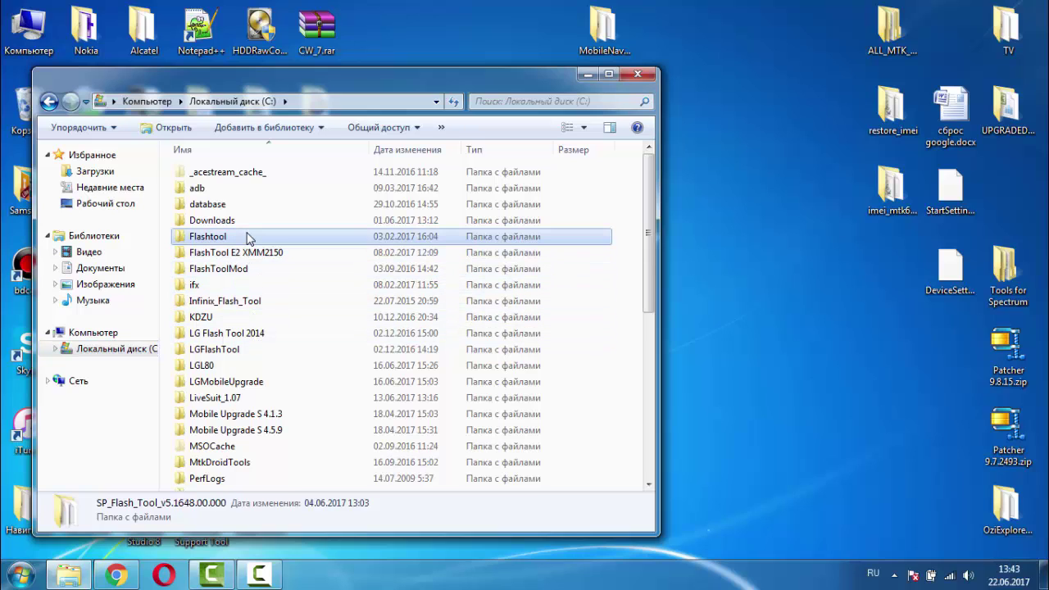
double_click(250, 236)
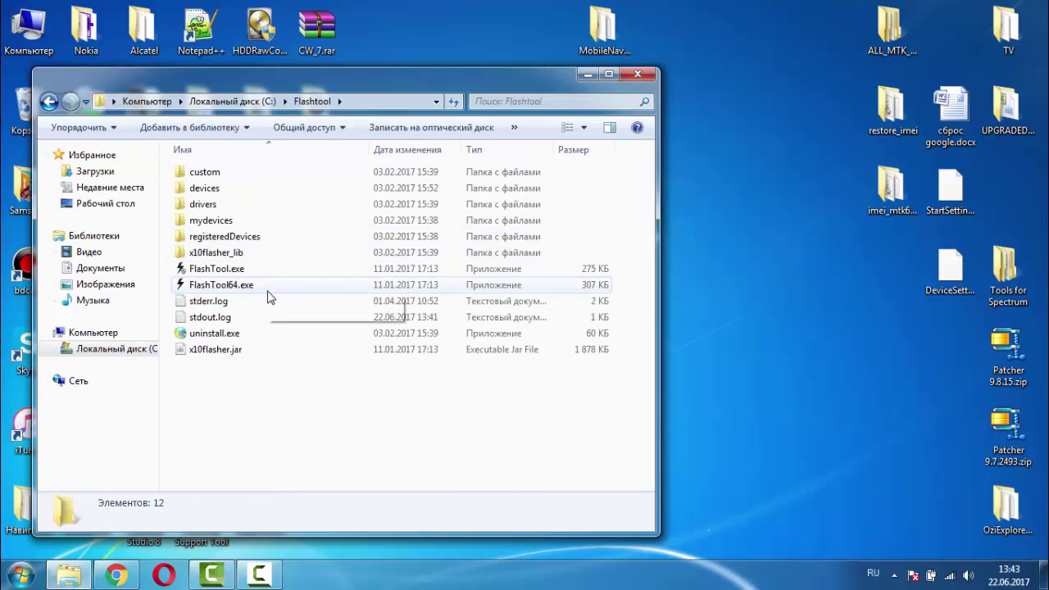
left_click(252, 271)
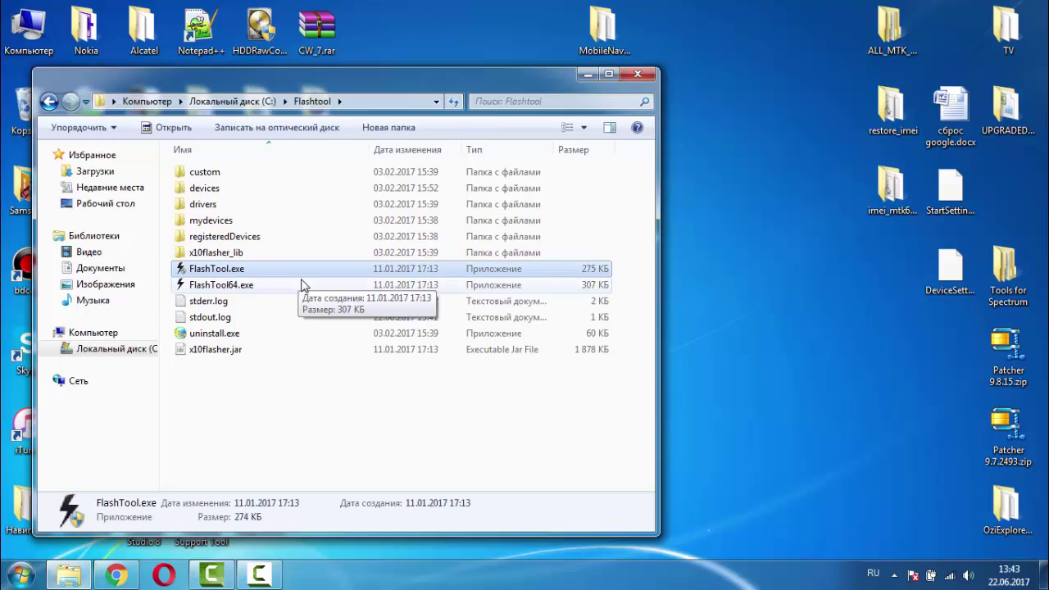
Go back to drive C and open the .flashTool folder inside the user's profile folder under Пользователи
left_click(131, 350)
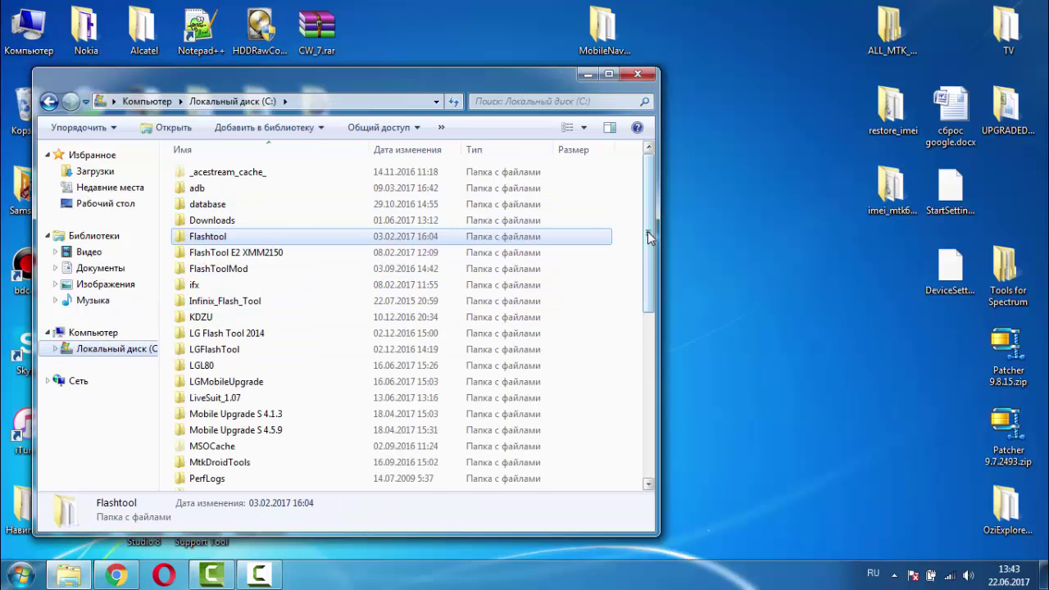
left_click_drag(648, 232, 647, 404)
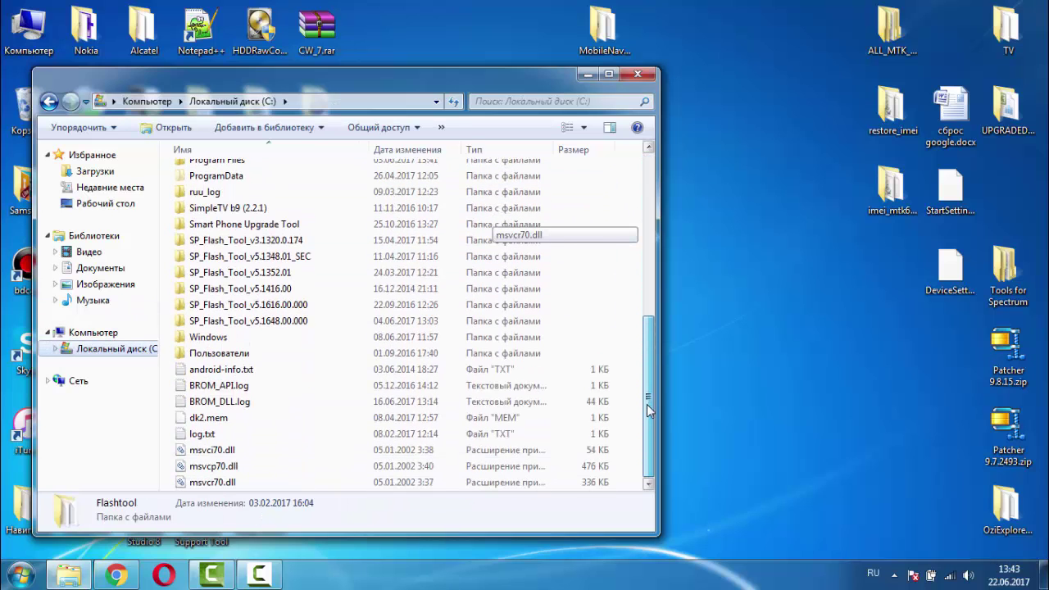
double_click(262, 355)
left_click(246, 190)
double_click(245, 191)
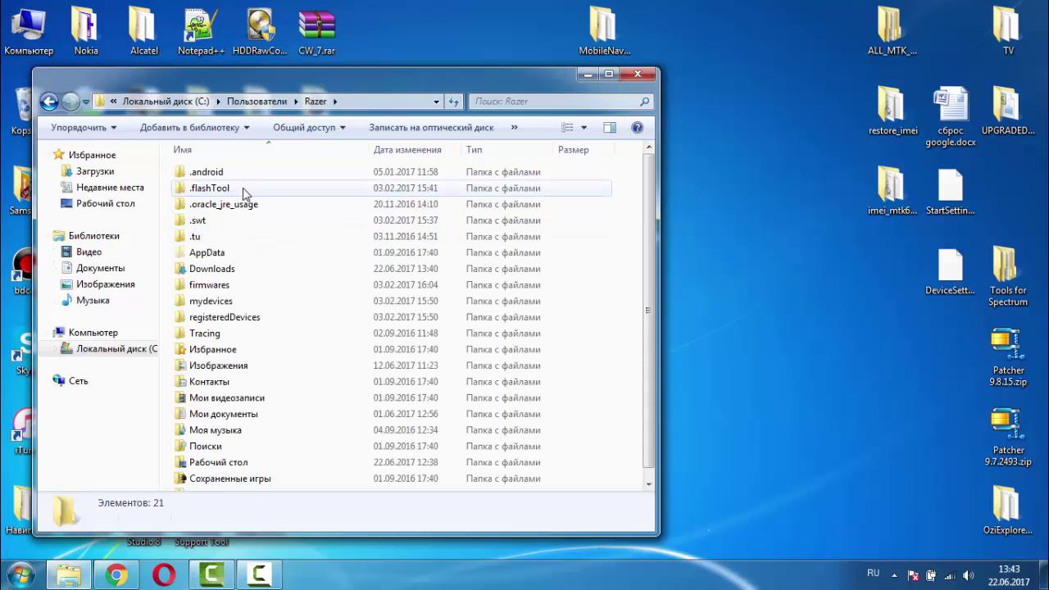
left_click(242, 188)
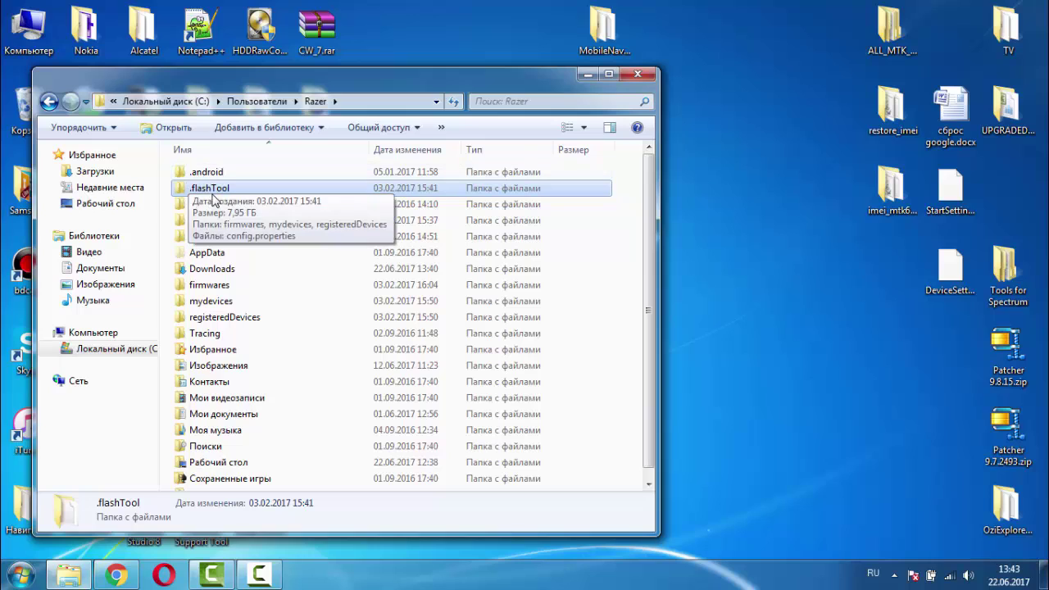
double_click(236, 191)
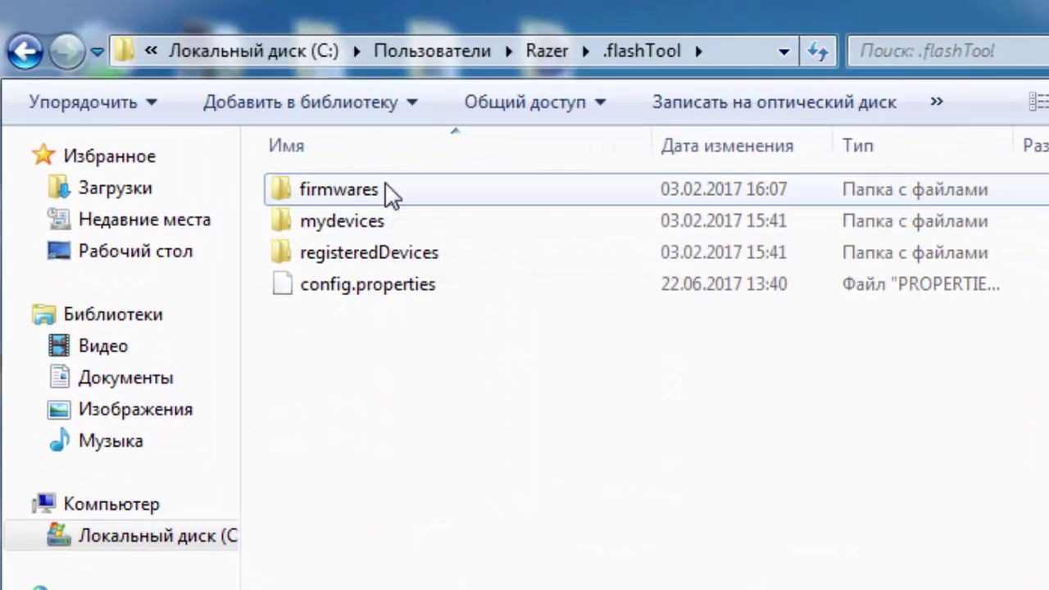
Open the firmwares folder and the firmwares subfolder nested inside it
left_click(392, 195)
double_click(392, 195)
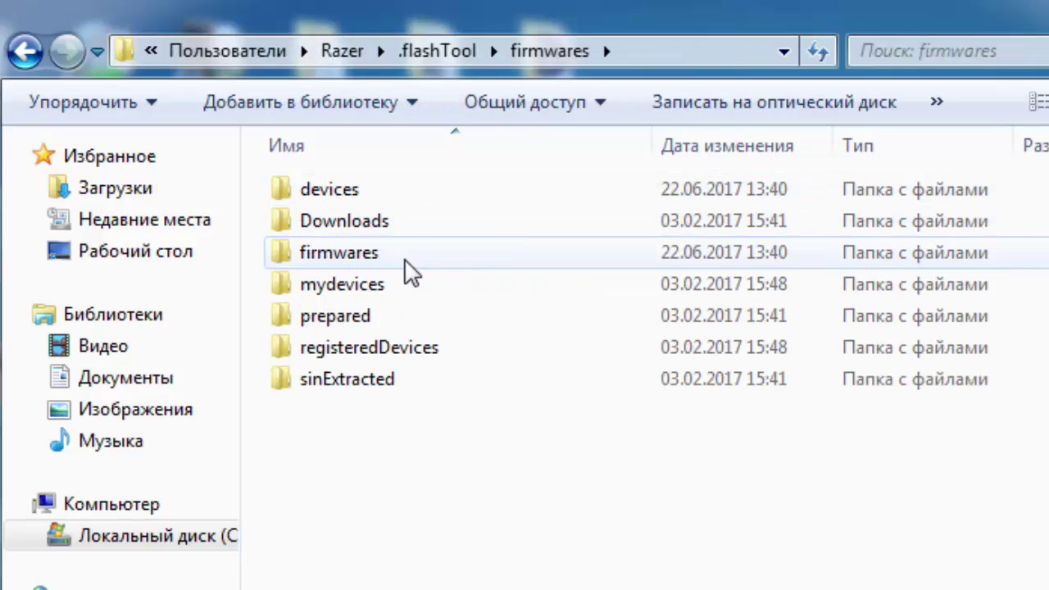
left_click(362, 245)
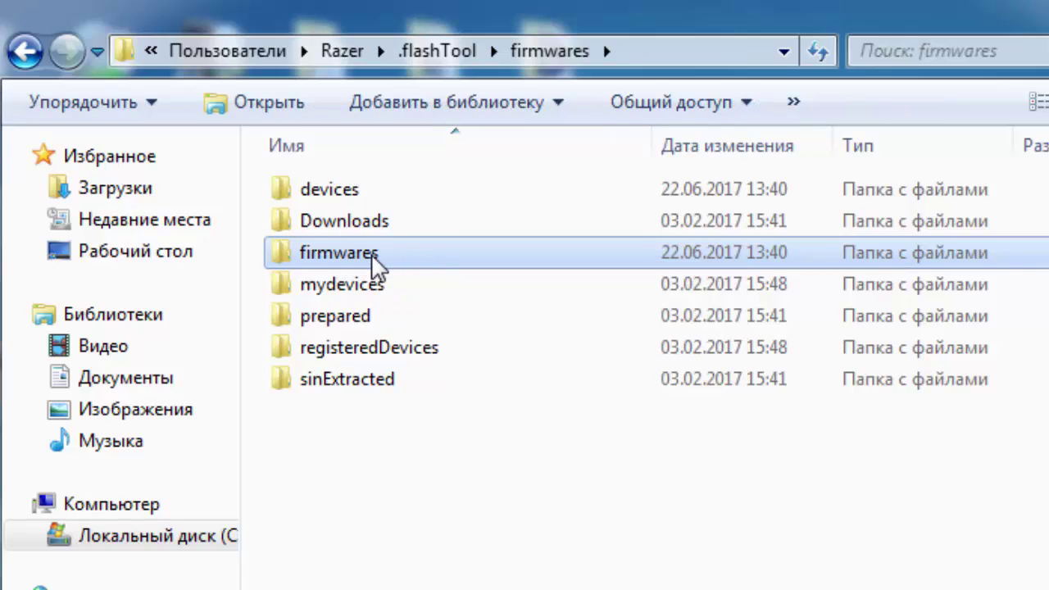
double_click(375, 263)
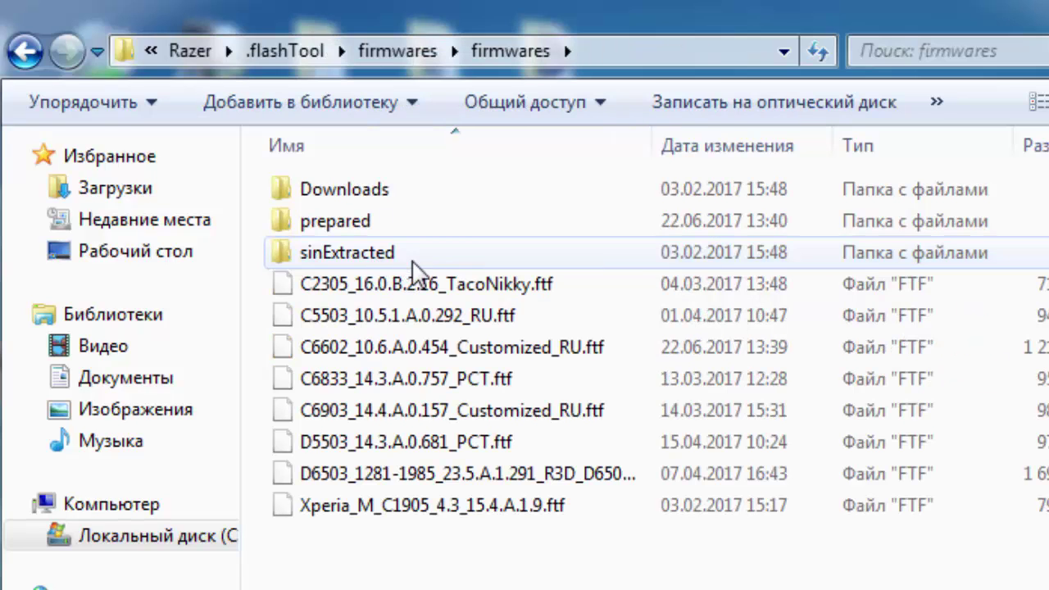
Look through the FTF firmware files and select C6602_10.6.A.0.454_Customized_RU.ftf
left_click(471, 294)
left_click(488, 326)
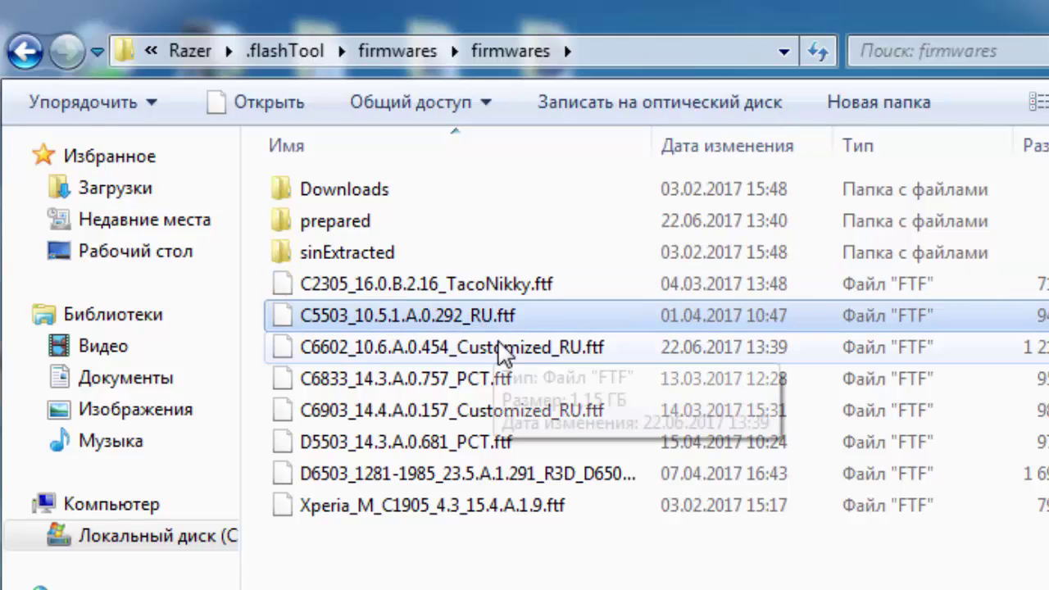
left_click(497, 351)
left_click(499, 381)
left_click(502, 412)
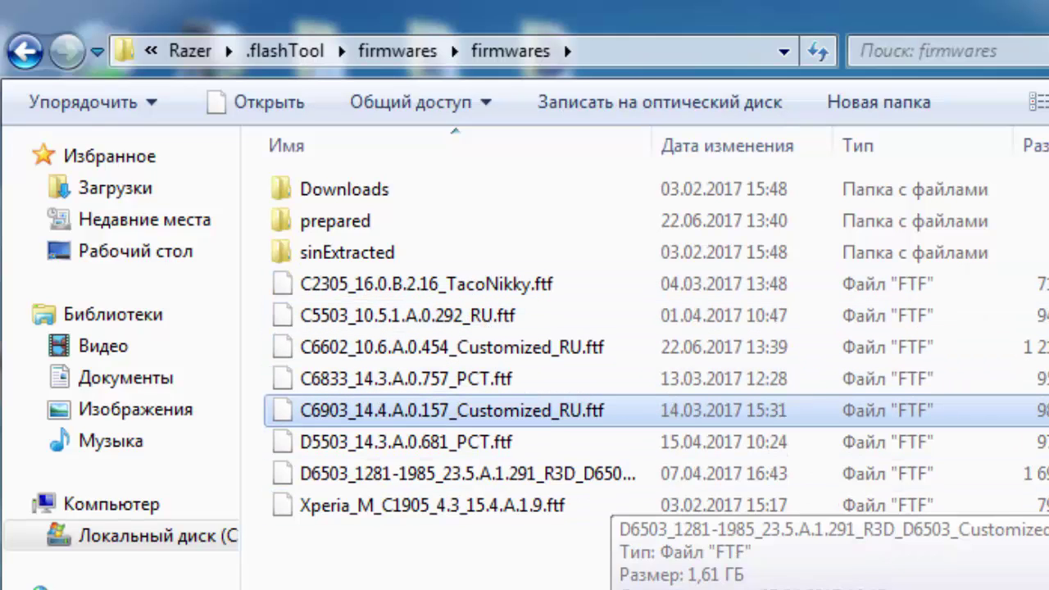
left_click(392, 358)
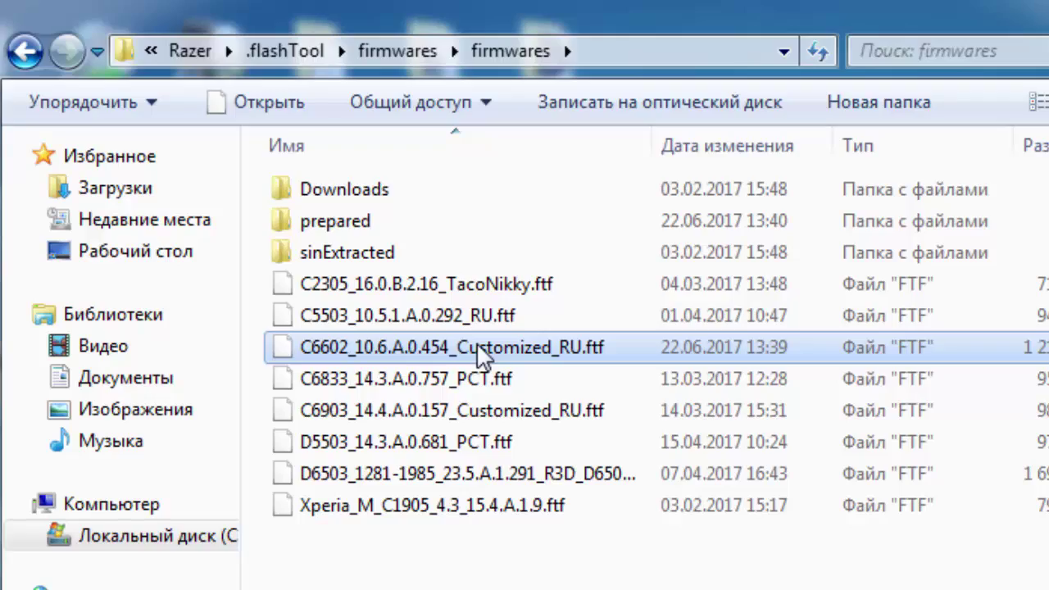
Move the firmwares window aside, launch FlashTool.exe from the Flashtool folder on drive C and allow it to make changes
left_click_drag(430, 24, 1048, 8)
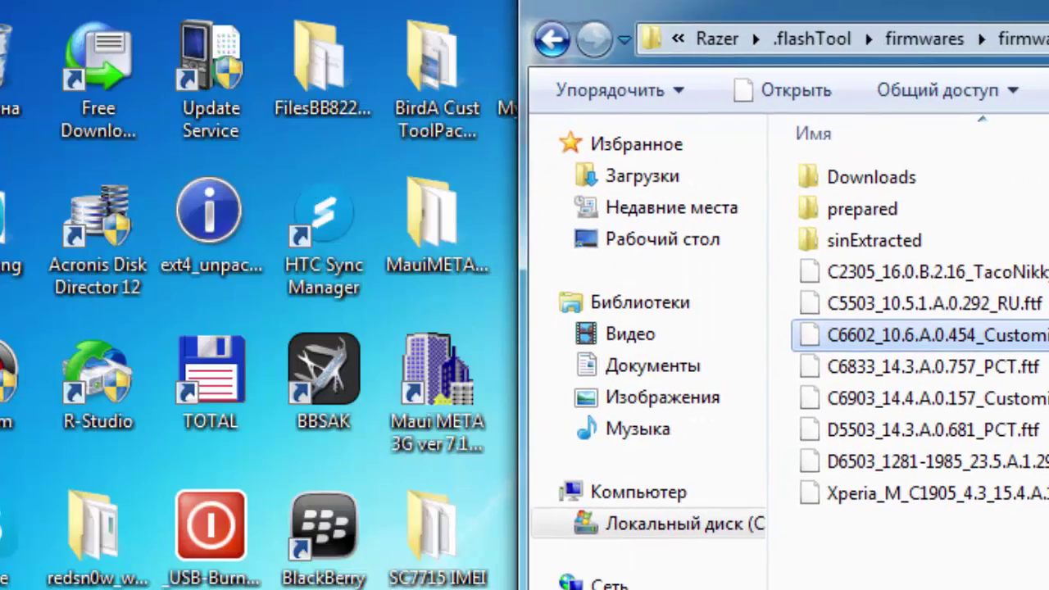
left_click(639, 492)
double_click(968, 218)
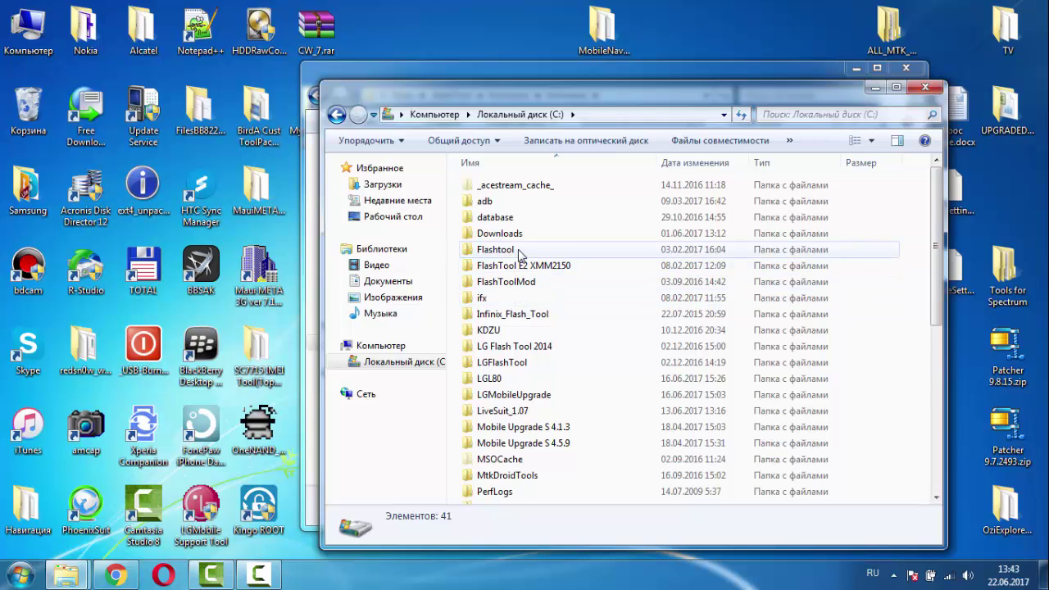
double_click(518, 254)
left_click(505, 283)
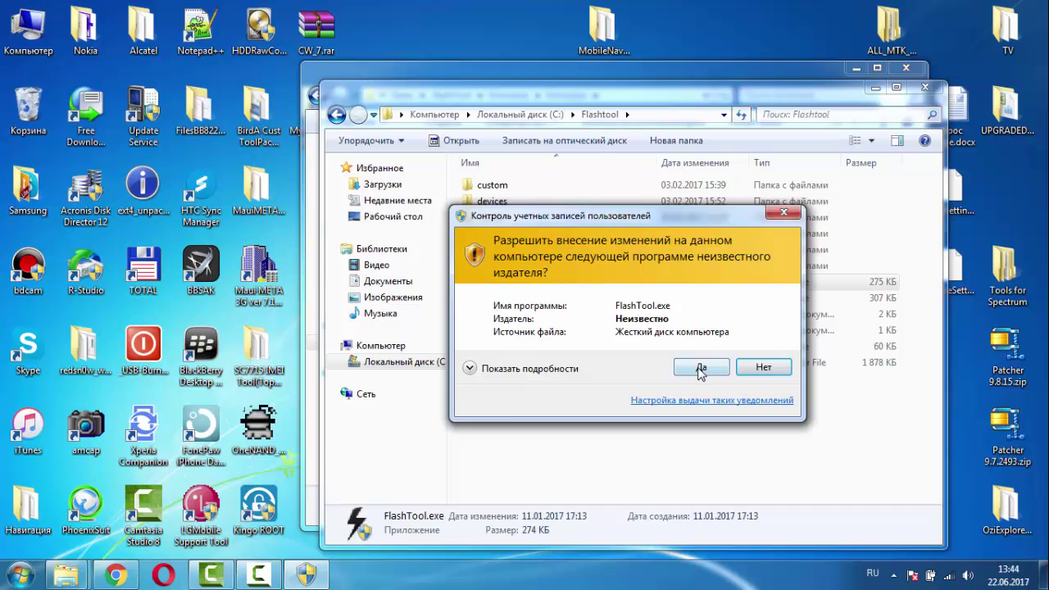
left_click(701, 368)
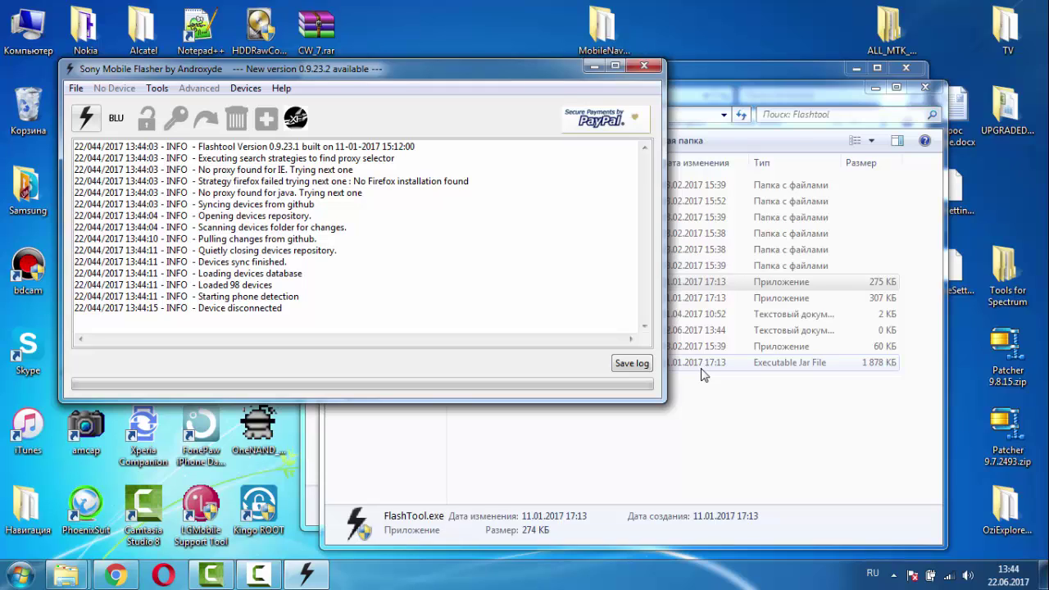
Start a flash in Flashmode and select the Sony Xperia Z C6602 Customized_RU firmware 10.6.A.0.454
left_click(85, 123)
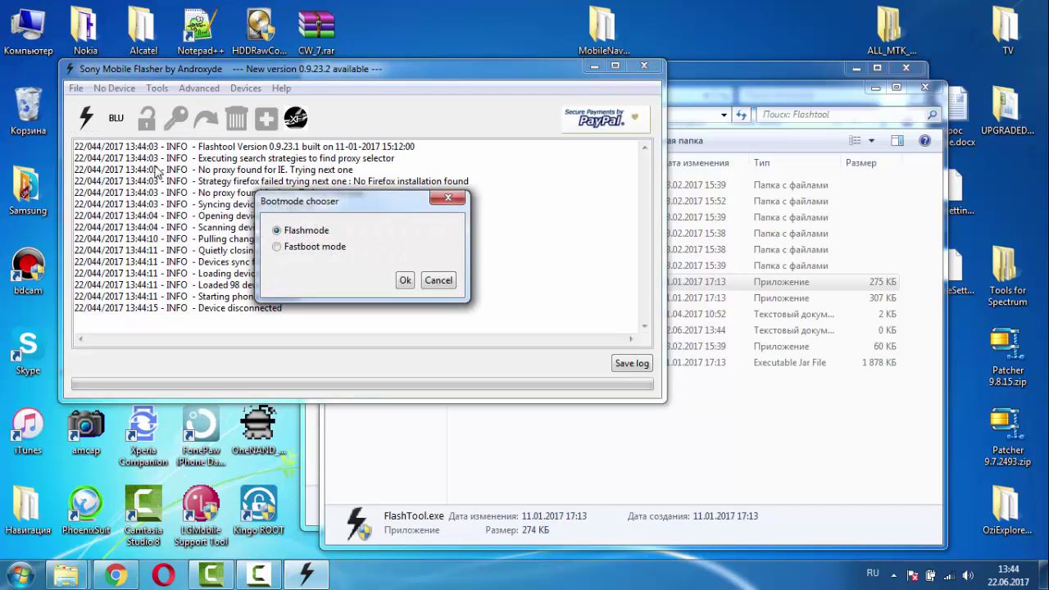
left_click(405, 280)
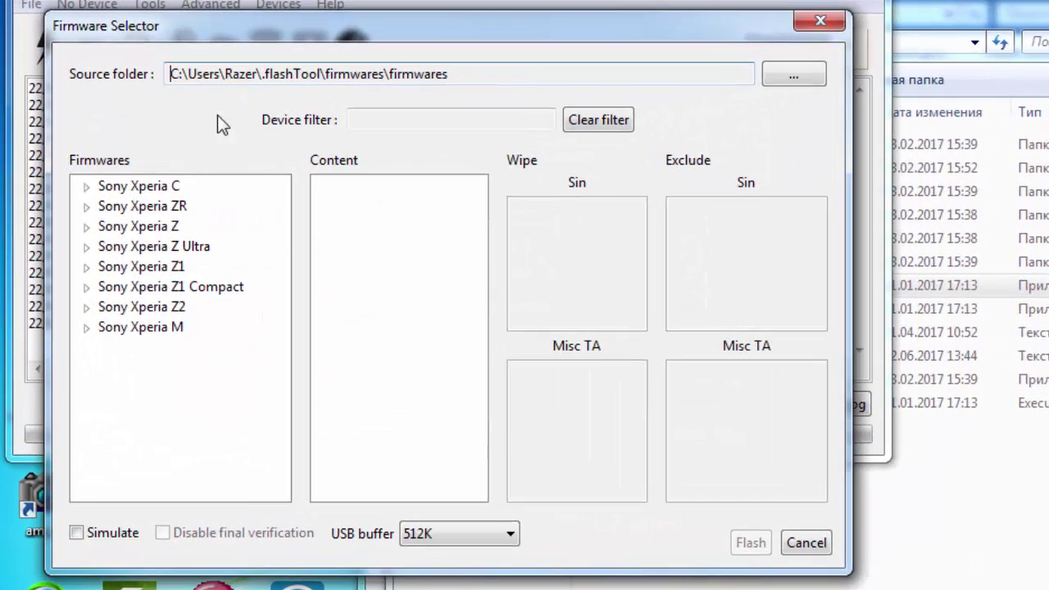
left_click(85, 227)
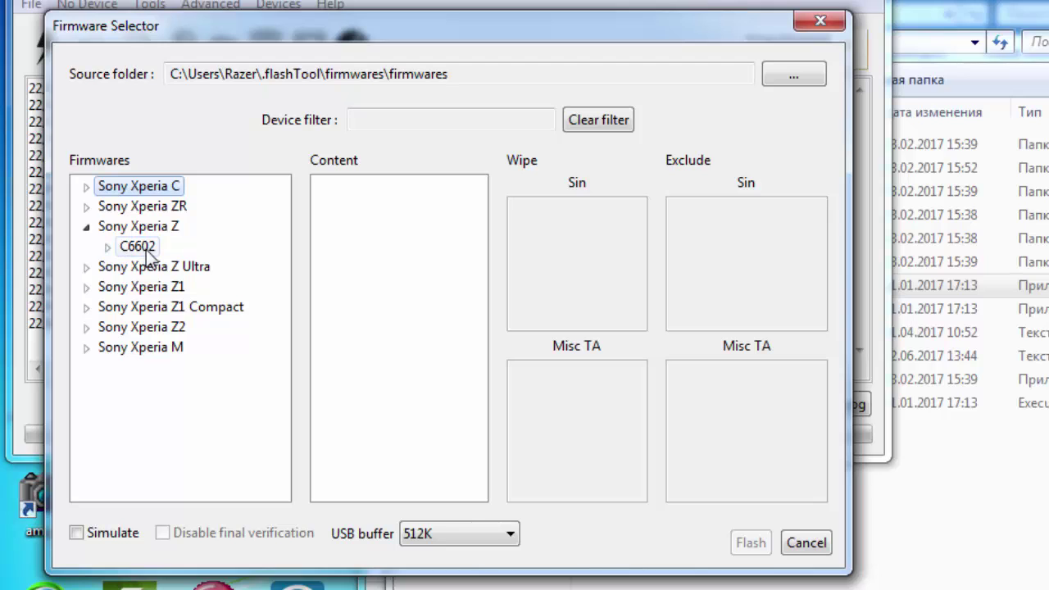
left_click(108, 248)
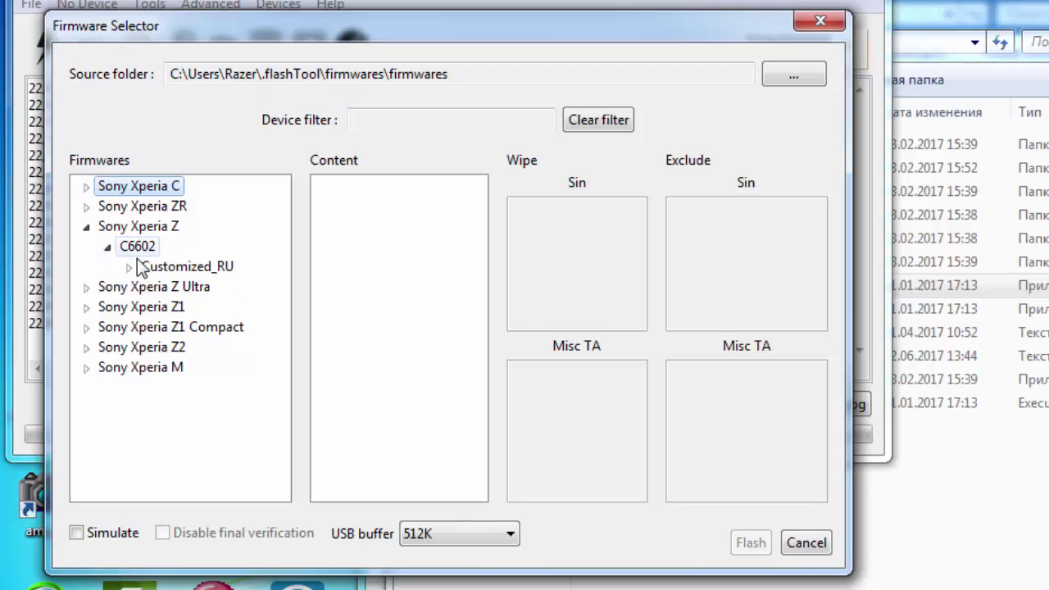
left_click(129, 267)
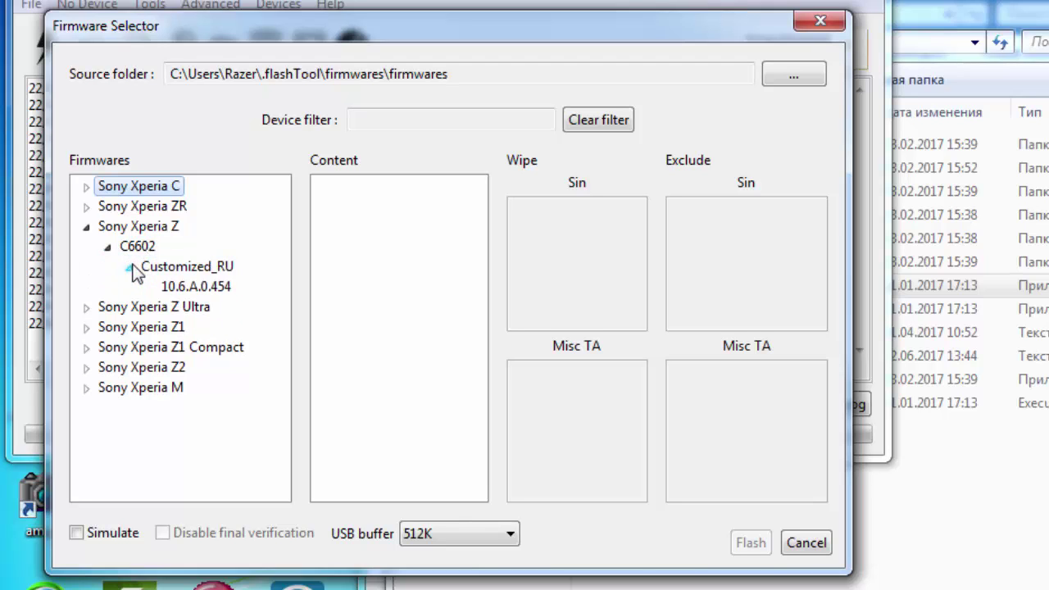
left_click(183, 288)
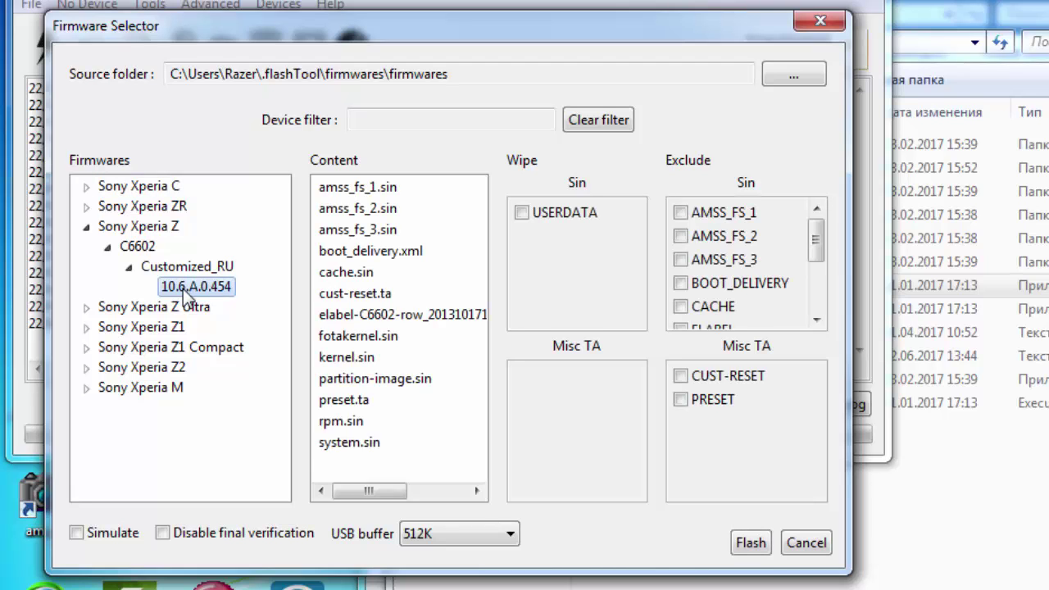
left_click(138, 227)
left_click(190, 287)
Mark USERDATA for wiping and start flashing the selected firmware
left_click(522, 213)
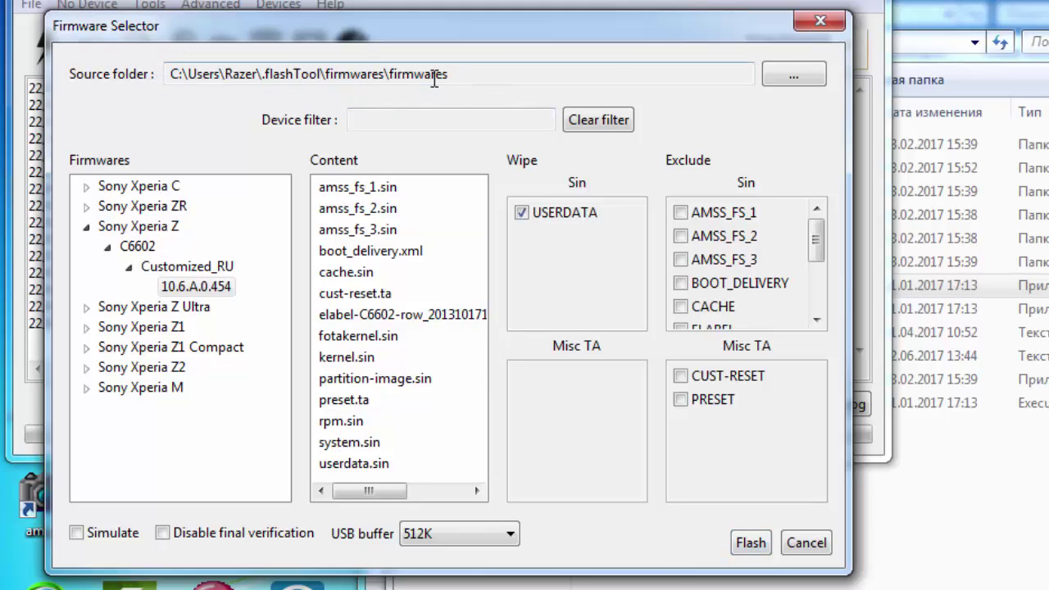
left_click(747, 543)
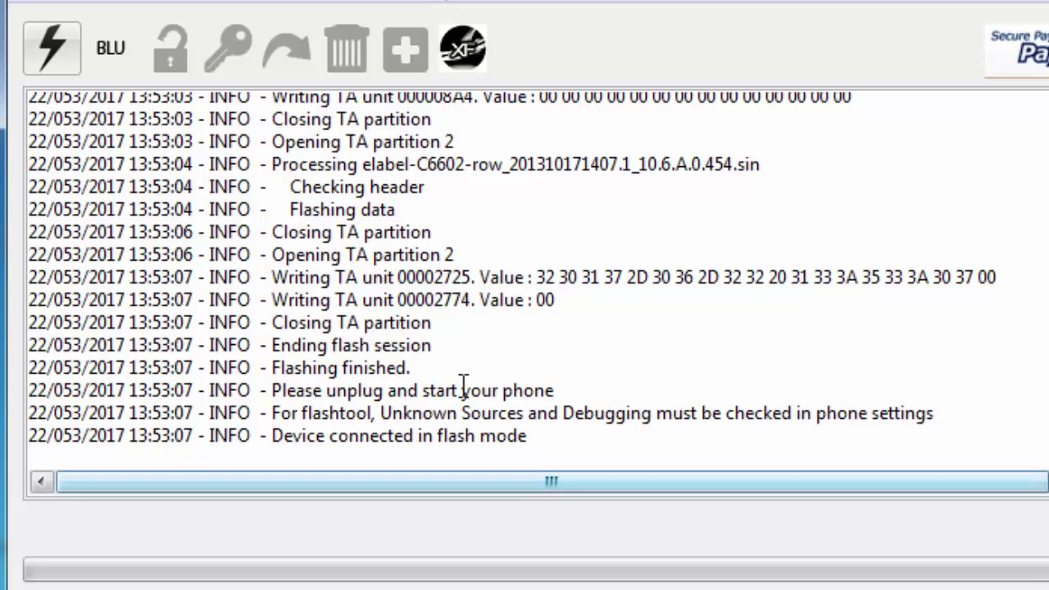
Highlight the closing log lines to check whether flashing has finished and what to do with the phone
left_click_drag(413, 368, 269, 369)
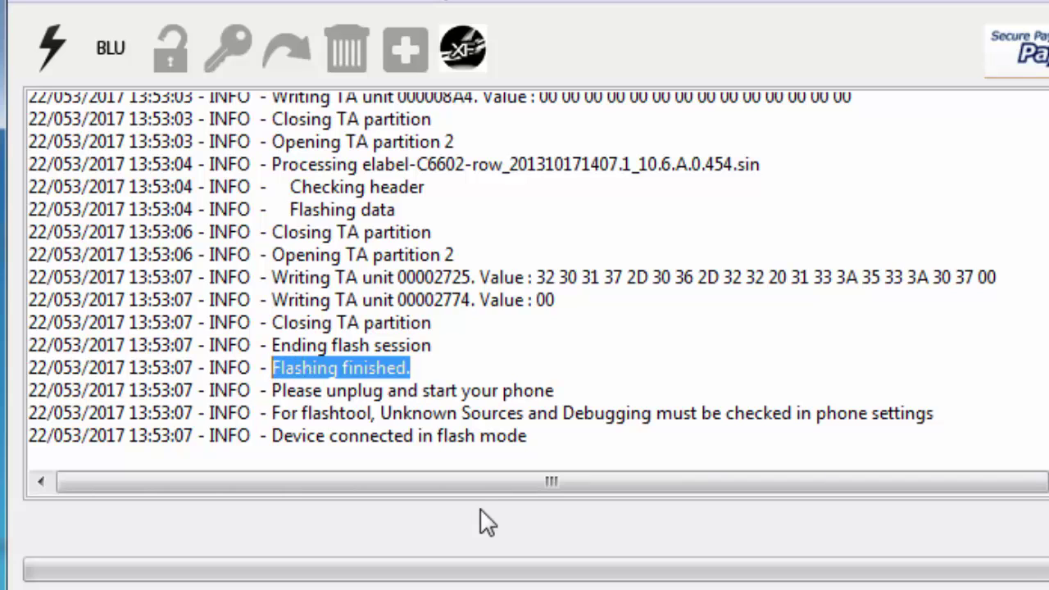
left_click_drag(556, 390, 270, 392)
left_click(840, 366)
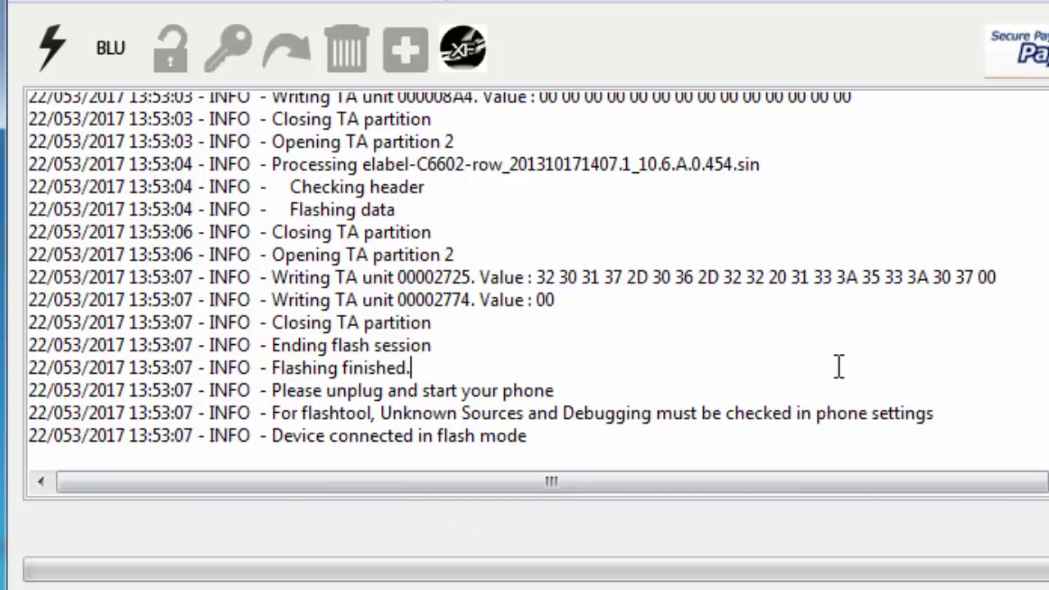